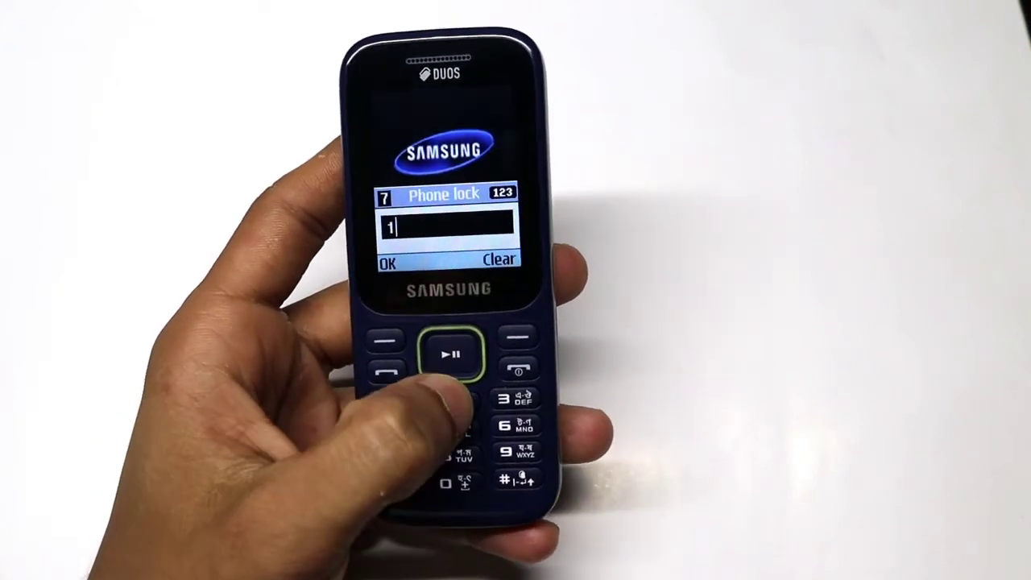
Try the lock code 1234, then extract the SPD Upgrade Tool zip in Download into its own folder.
{"action": "type", "text": "2"}
{"action": "type", "text": "3"}
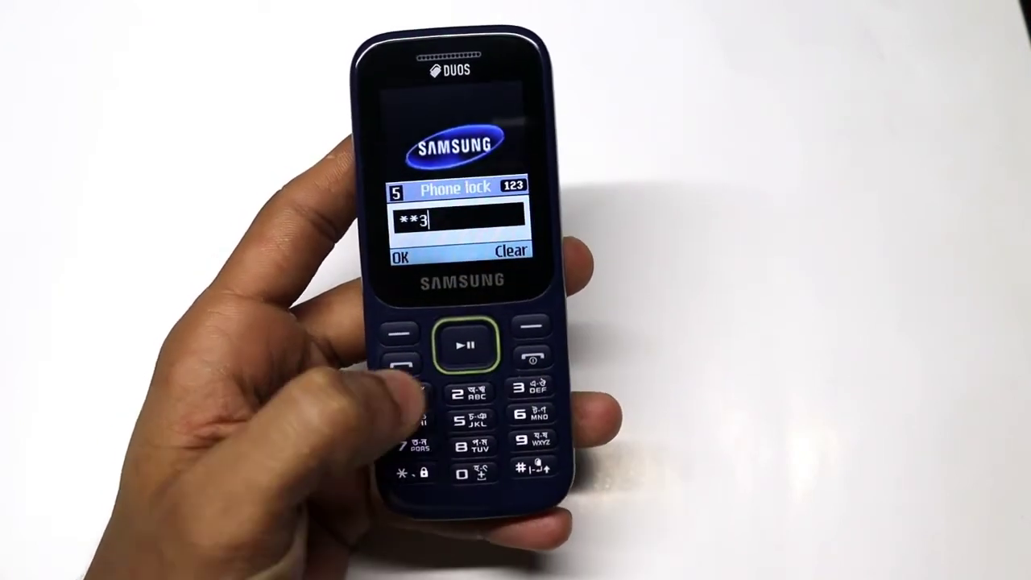
{"action": "type", "text": "4"}
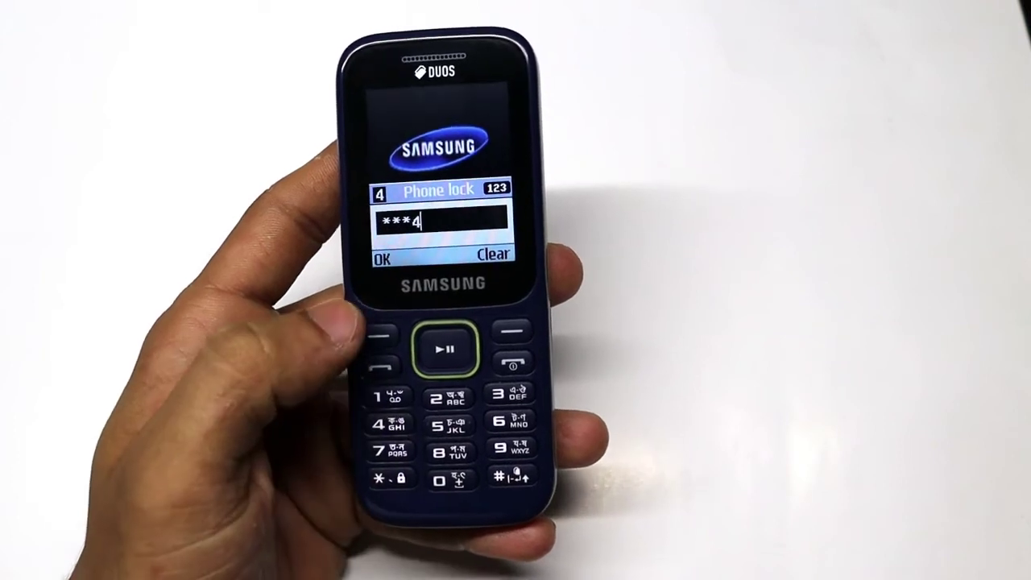
{"action": "key", "text": "Return"}
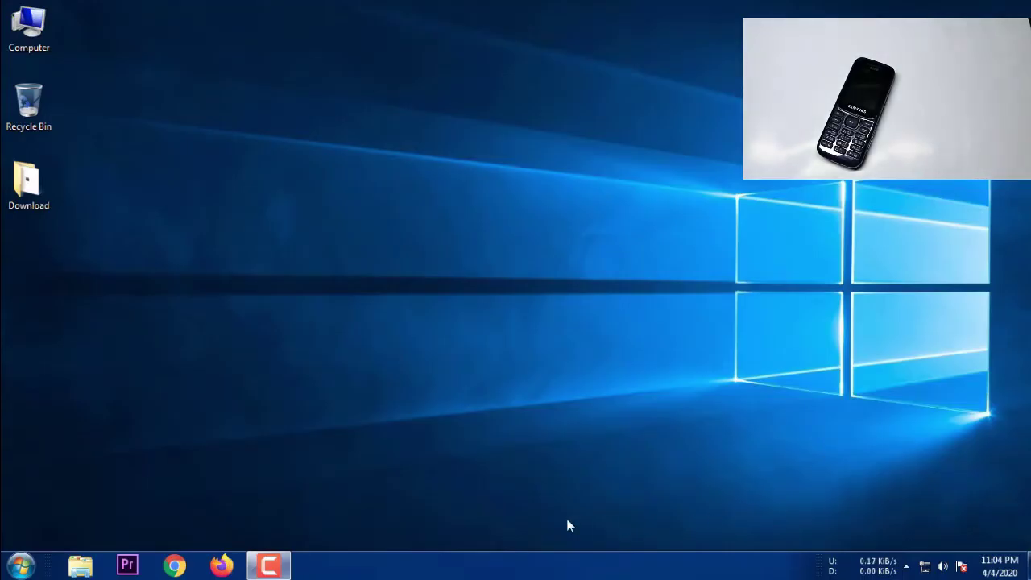
{"action": "double_click", "coordinate": [42, 188]}
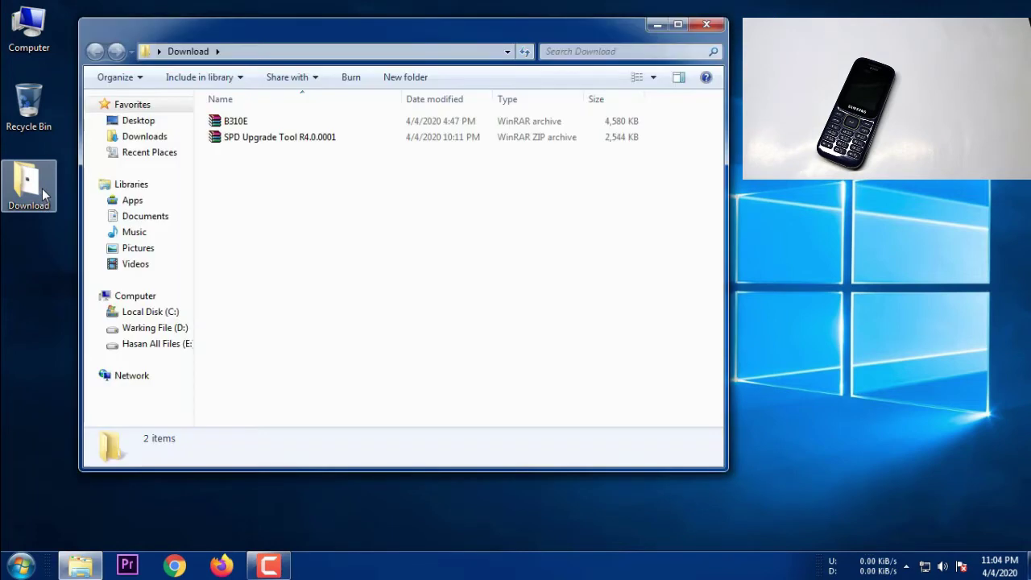
{"action": "left_click", "coordinate": [272, 141]}
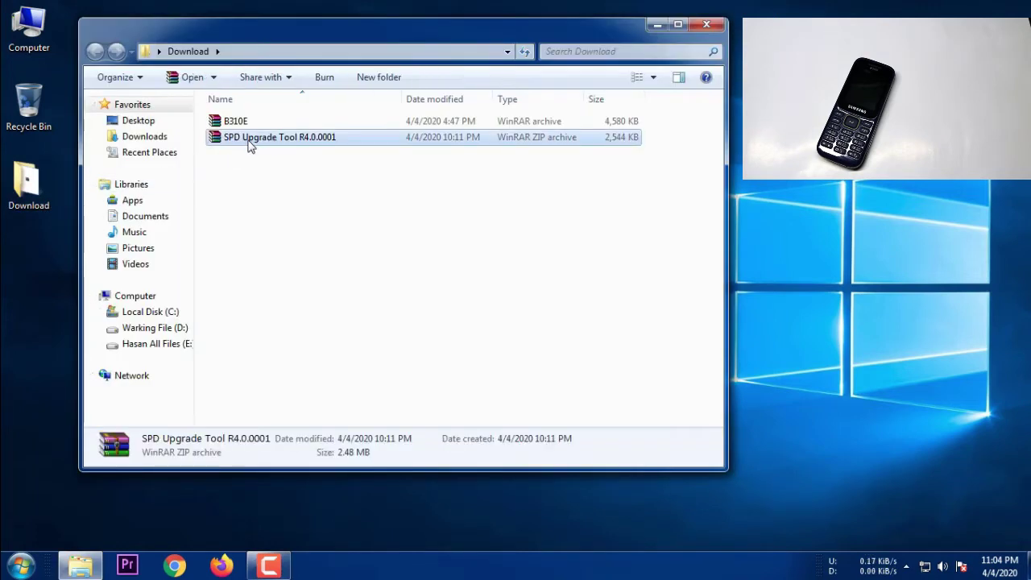
{"action": "right_click", "coordinate": [284, 141]}
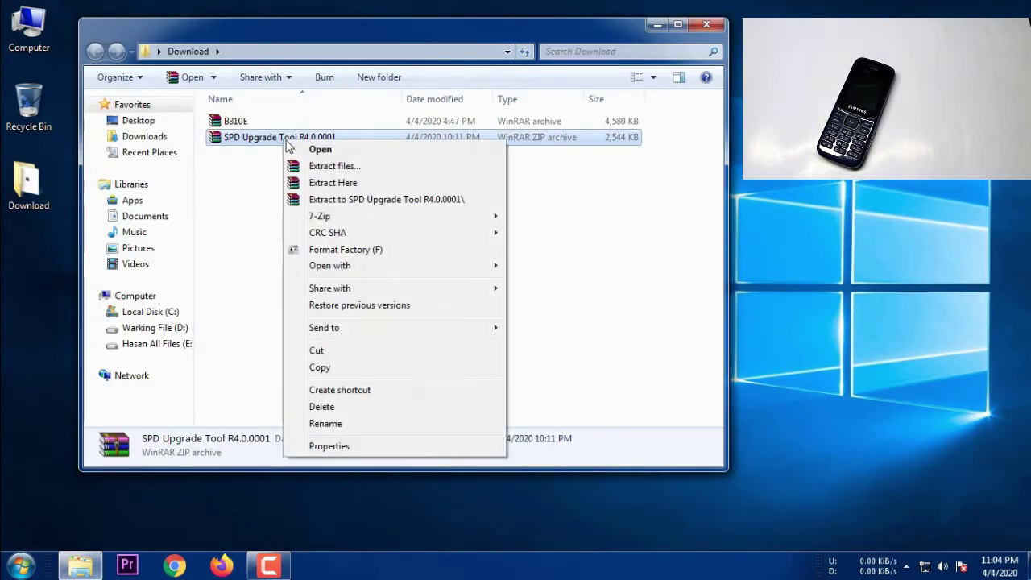
{"action": "left_click", "coordinate": [474, 203]}
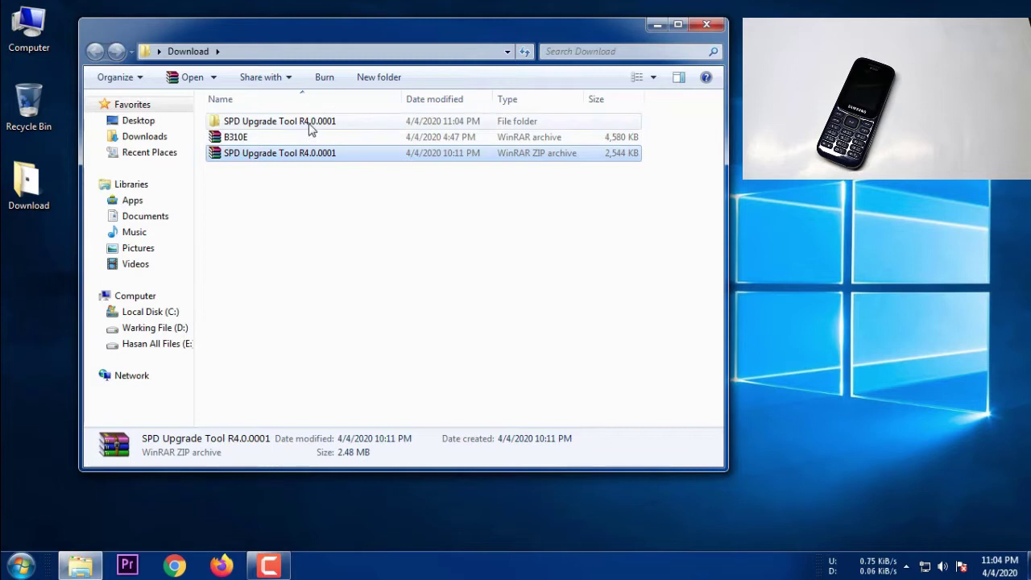
Launch ResearchDownload from the inner extracted SPD Upgrade Tool folder and move its window aside.
{"action": "left_click", "coordinate": [309, 125]}
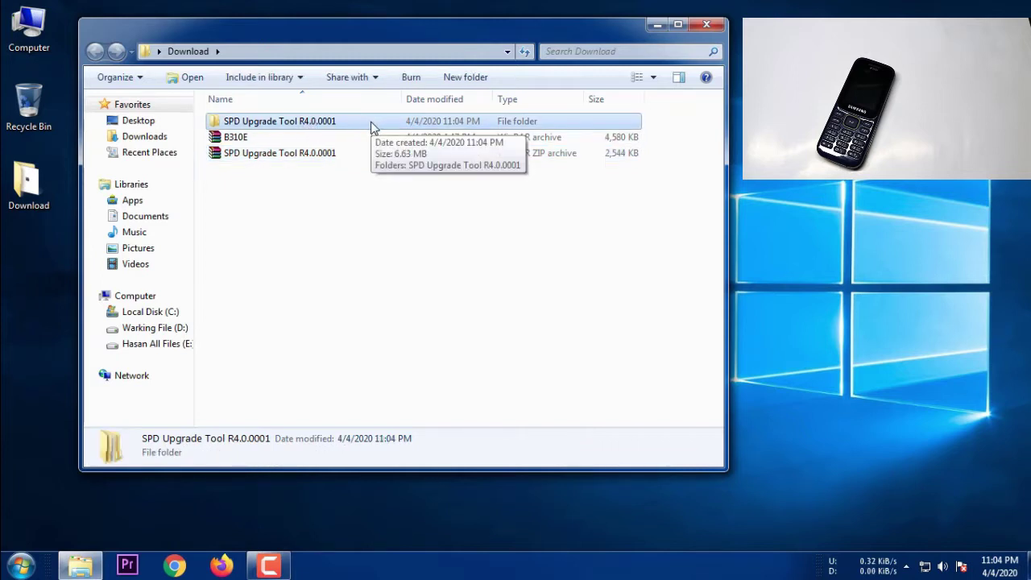
{"action": "double_click", "coordinate": [373, 128]}
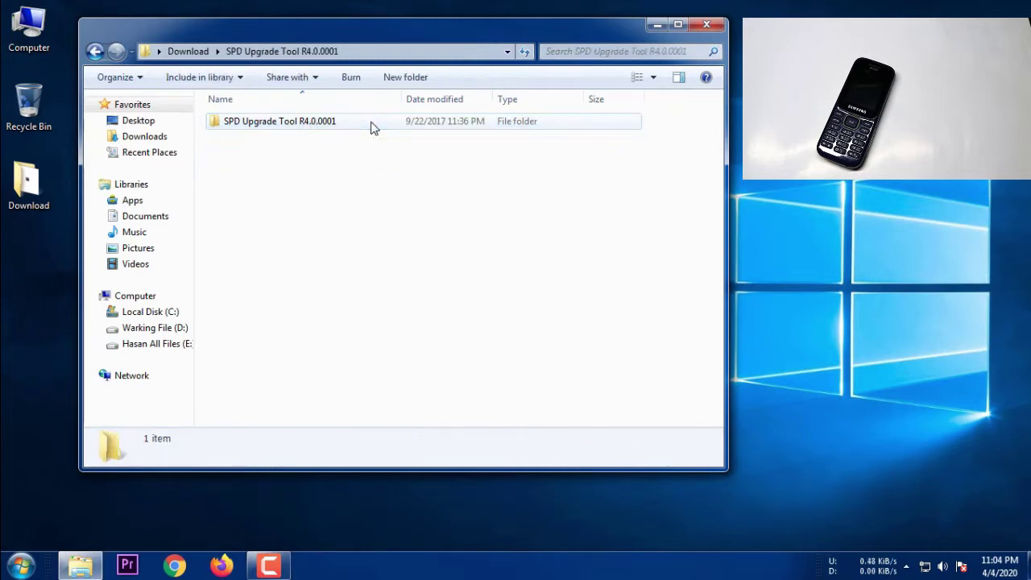
{"action": "double_click", "coordinate": [326, 130]}
{"action": "scroll", "coordinate": [284, 354], "scroll_direction": "down", "scroll_amount": 2}
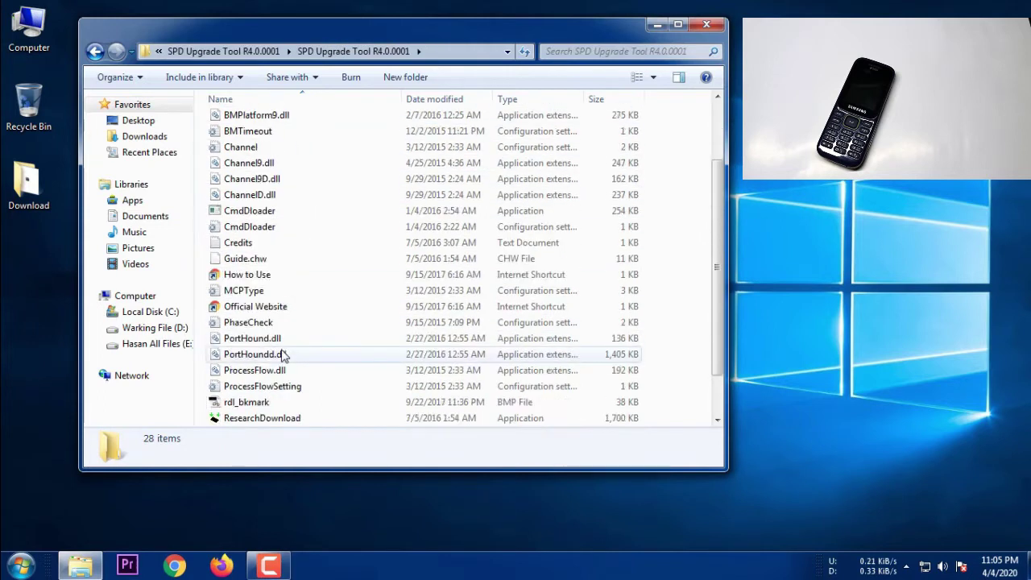
{"action": "scroll", "coordinate": [286, 359], "scroll_direction": "down", "scroll_amount": 1}
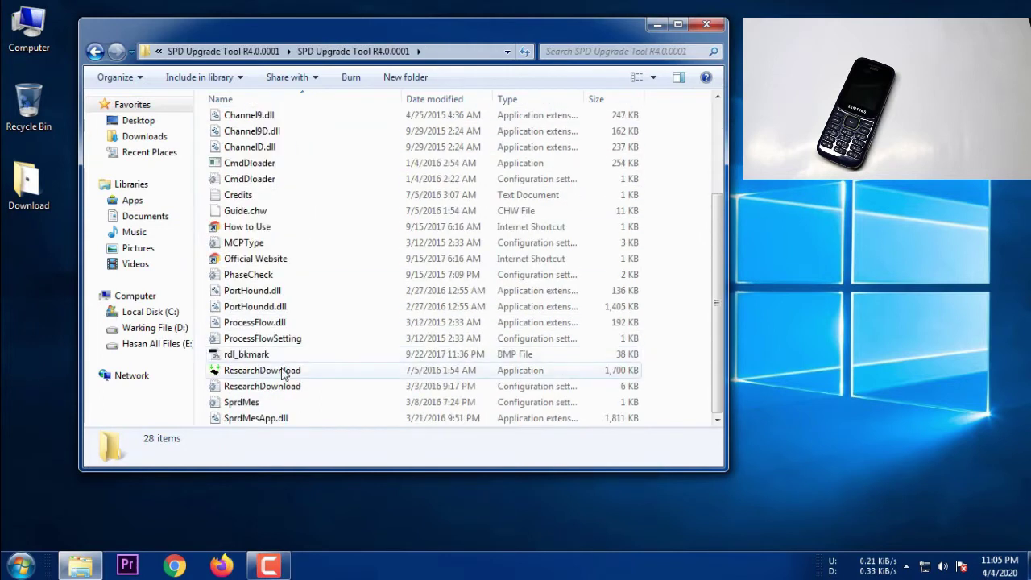
{"action": "double_click", "coordinate": [343, 369]}
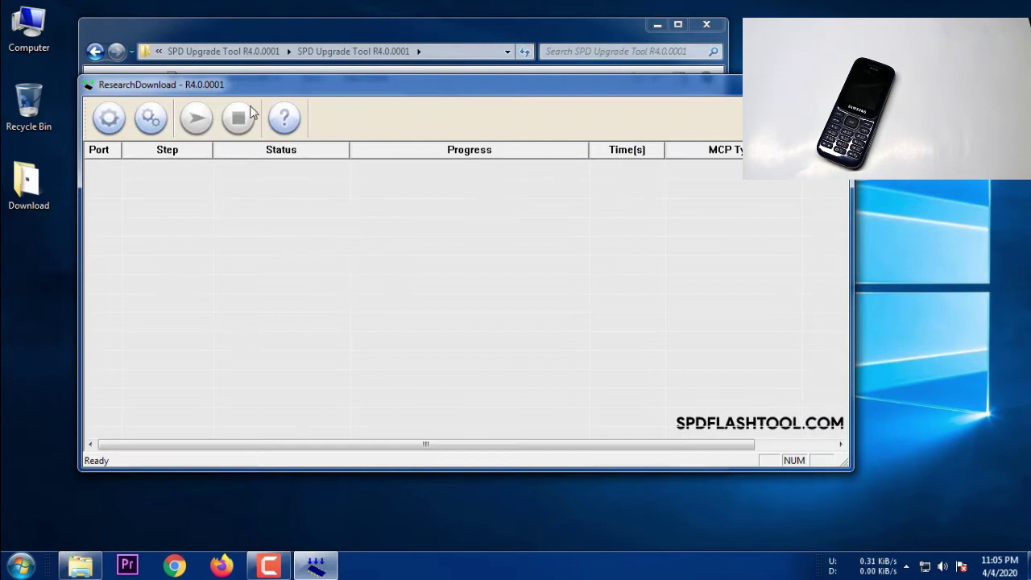
{"action": "left_click_drag", "start_coordinate": [249, 94], "coordinate": [477, 187]}
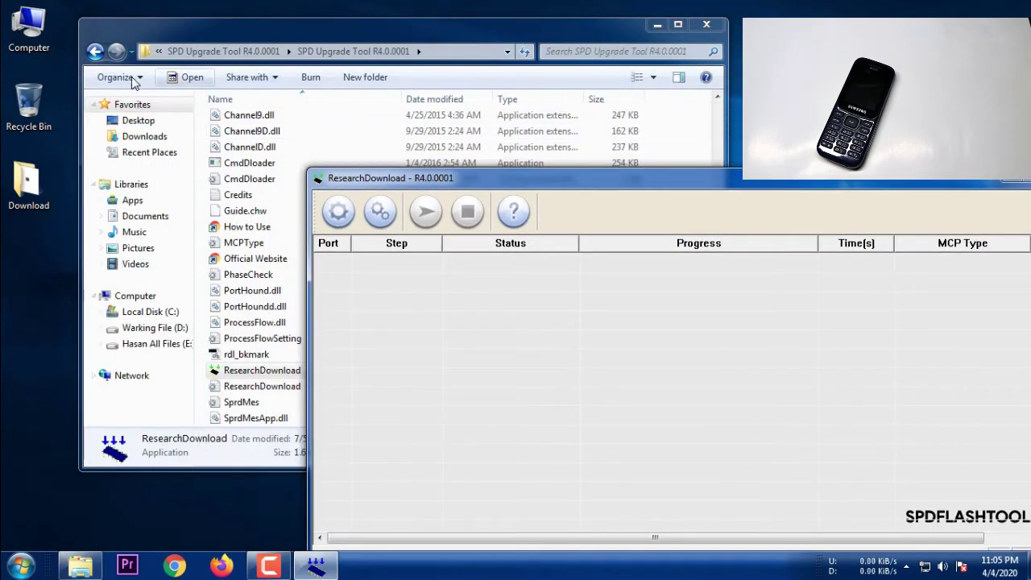
Back in Download, extract the B310E firmware archive to a B310E folder.
{"action": "left_click", "coordinate": [95, 52]}
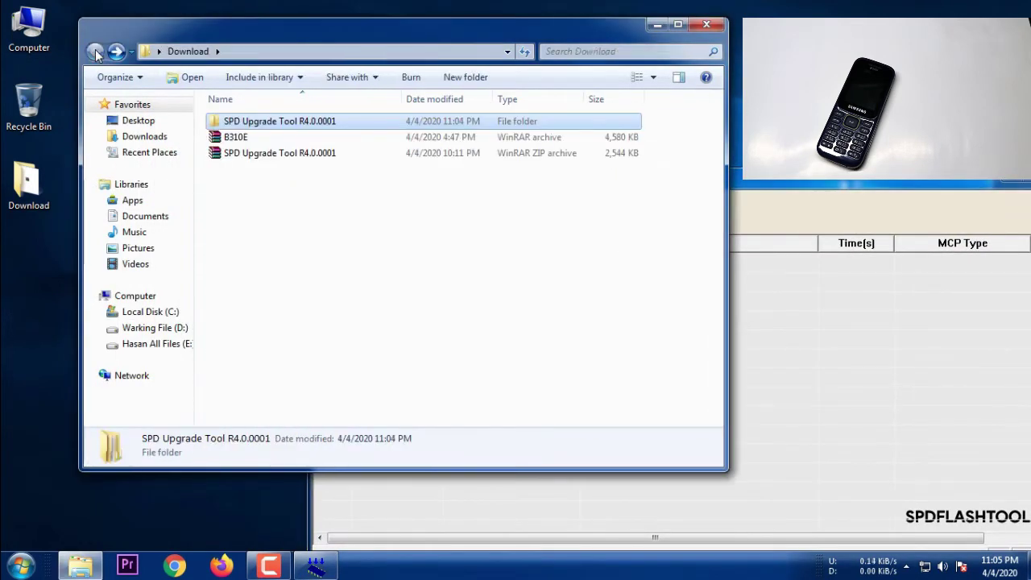
{"action": "left_click", "coordinate": [242, 143]}
{"action": "right_click", "coordinate": [238, 141]}
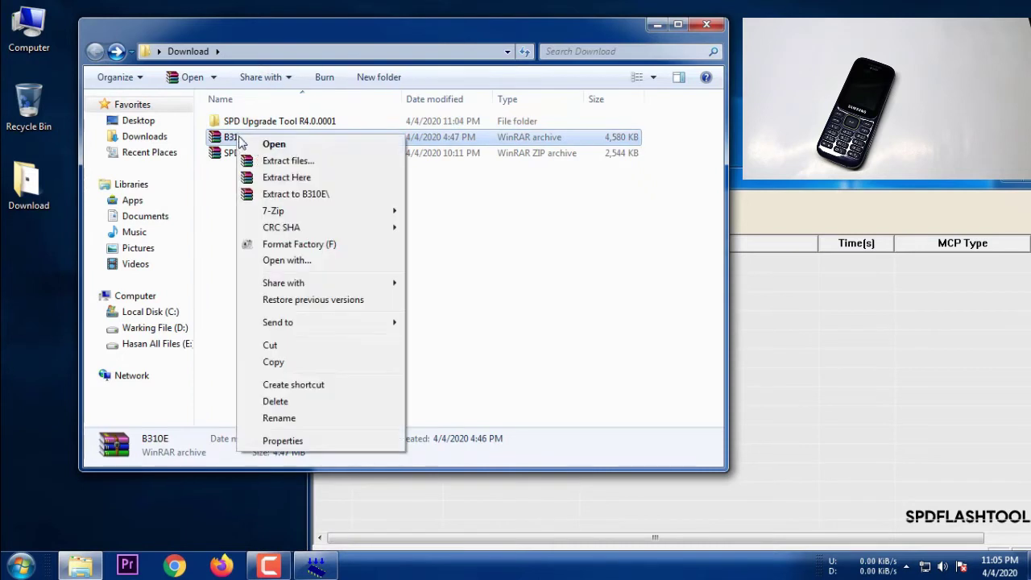
{"action": "left_click", "coordinate": [358, 201]}
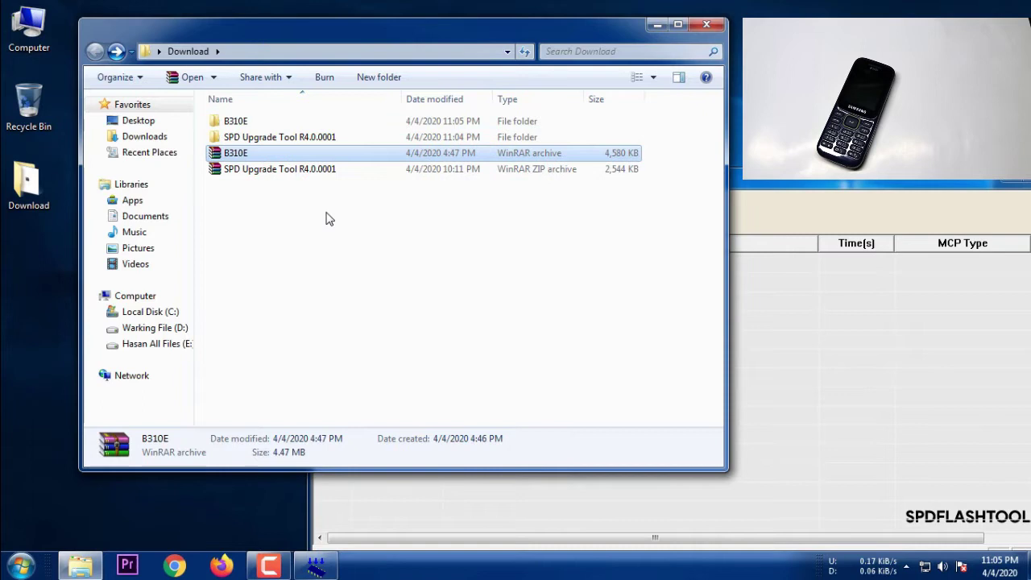
Copy the extracted B310E folder's path and bring ResearchDownload back to the front.
{"action": "double_click", "coordinate": [266, 122]}
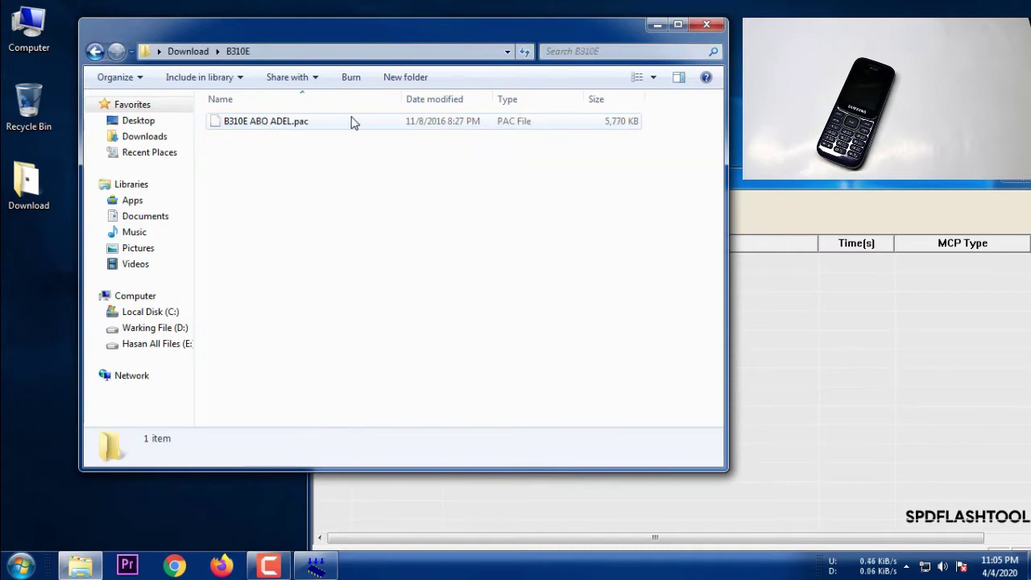
{"action": "left_click", "coordinate": [366, 53]}
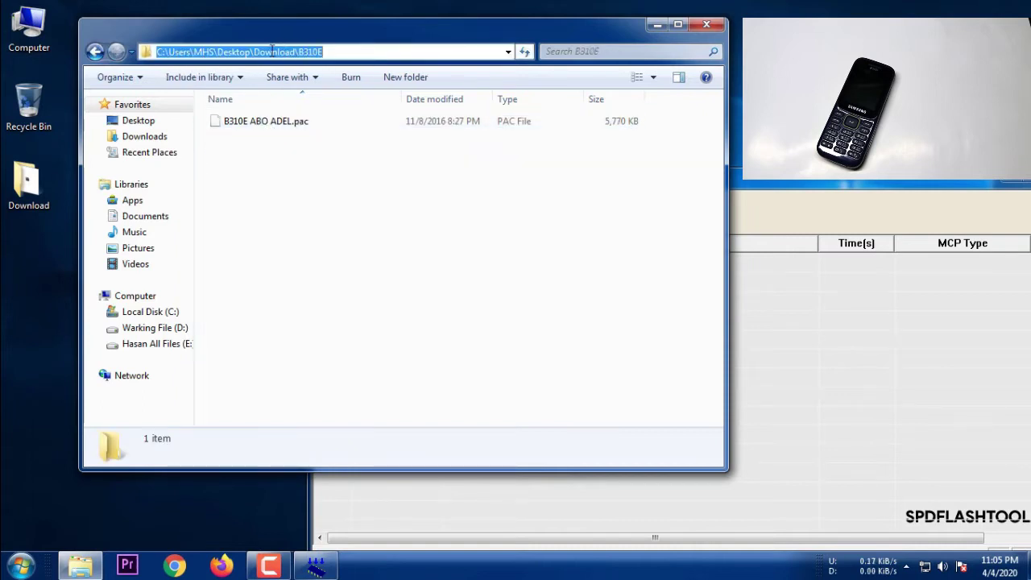
{"action": "right_click", "coordinate": [232, 53]}
{"action": "left_click", "coordinate": [269, 102]}
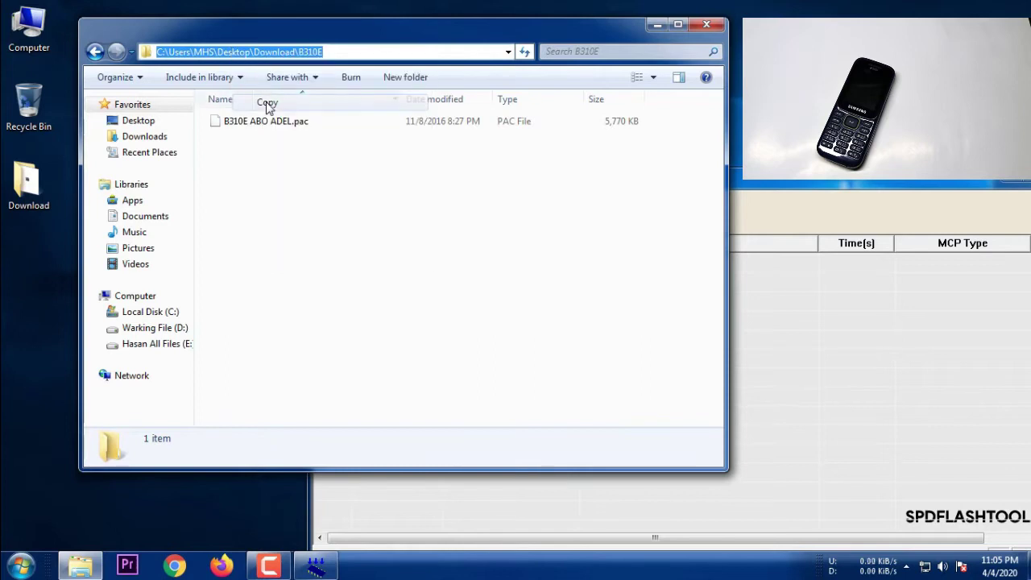
{"action": "left_click", "coordinate": [742, 185]}
Load B310E ABO ADEL.pac as the packet, using the pasted B310E folder path.
{"action": "left_click_drag", "start_coordinate": [441, 176], "coordinate": [267, 62]}
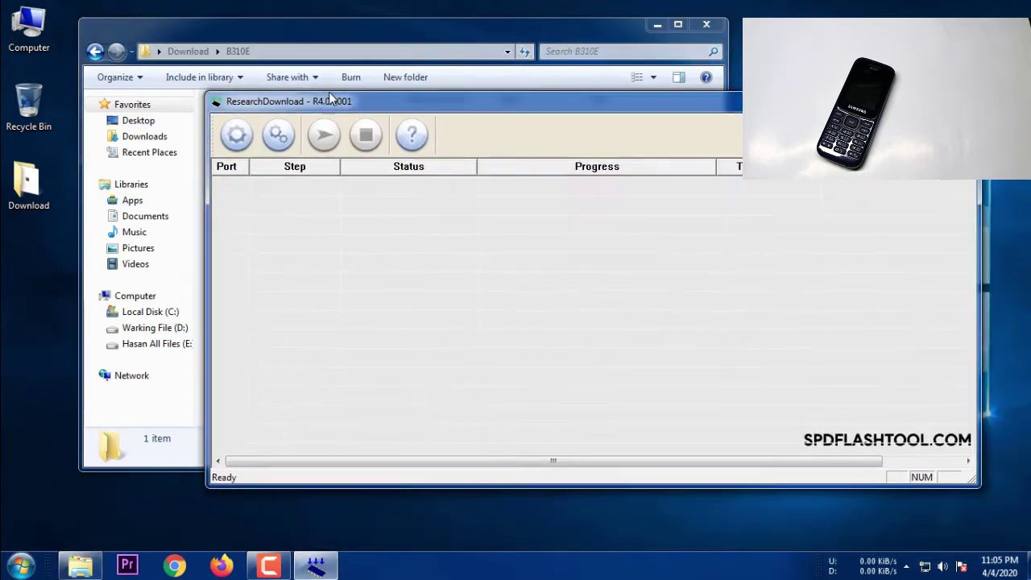
{"action": "left_click", "coordinate": [157, 105]}
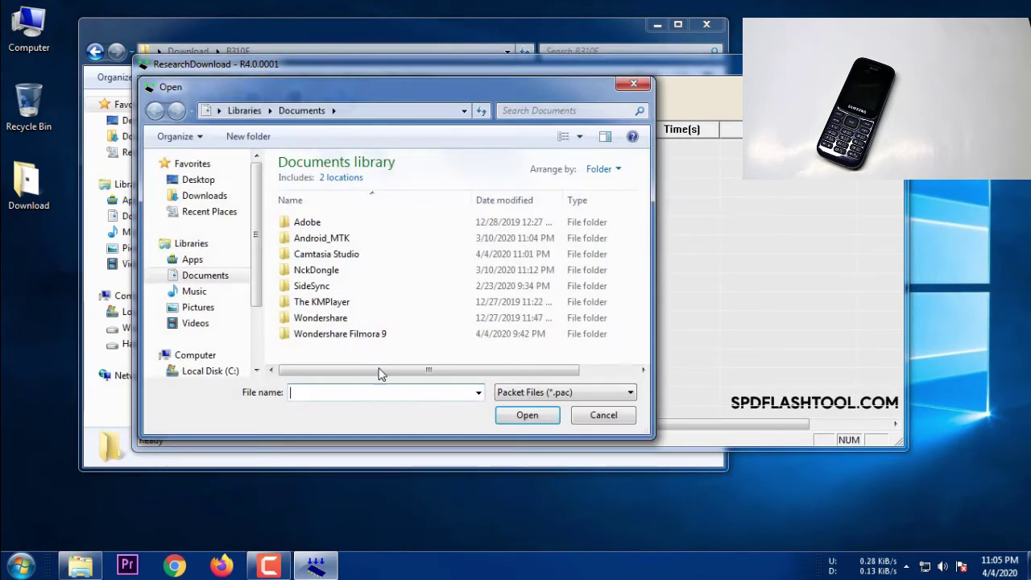
{"action": "right_click", "coordinate": [346, 393]}
{"action": "left_click", "coordinate": [384, 253]}
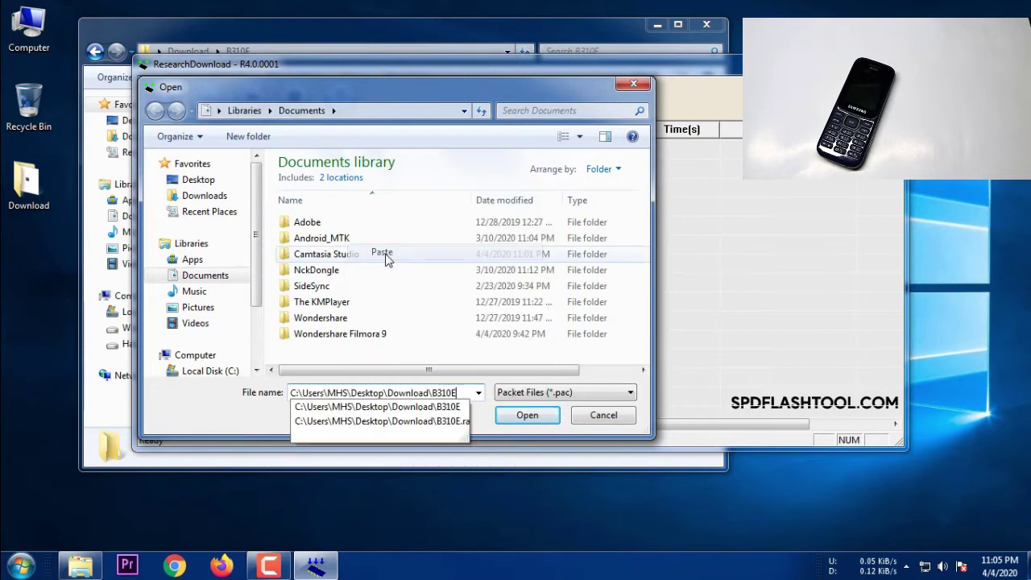
{"action": "left_click", "coordinate": [526, 416]}
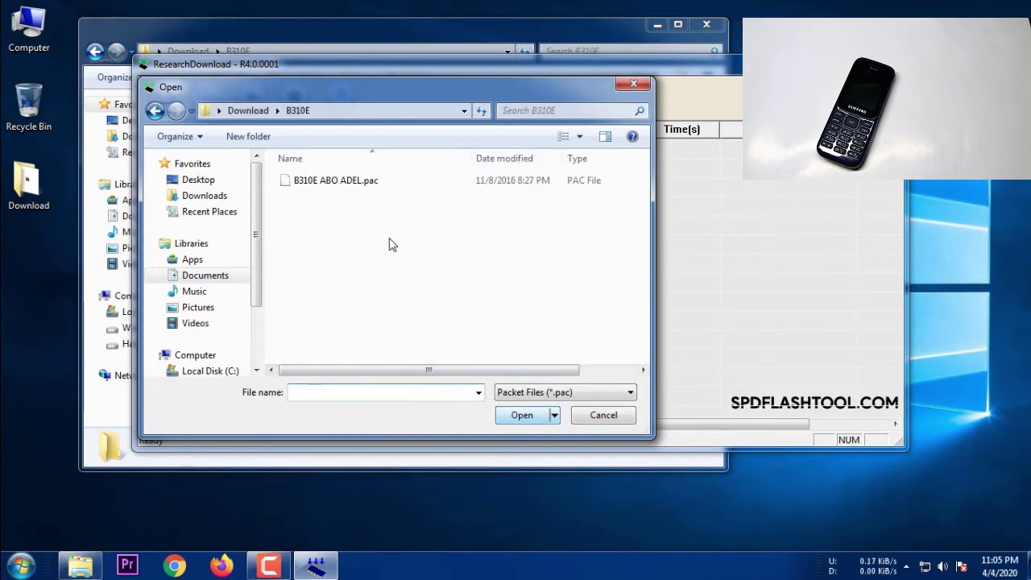
{"action": "left_click", "coordinate": [401, 189]}
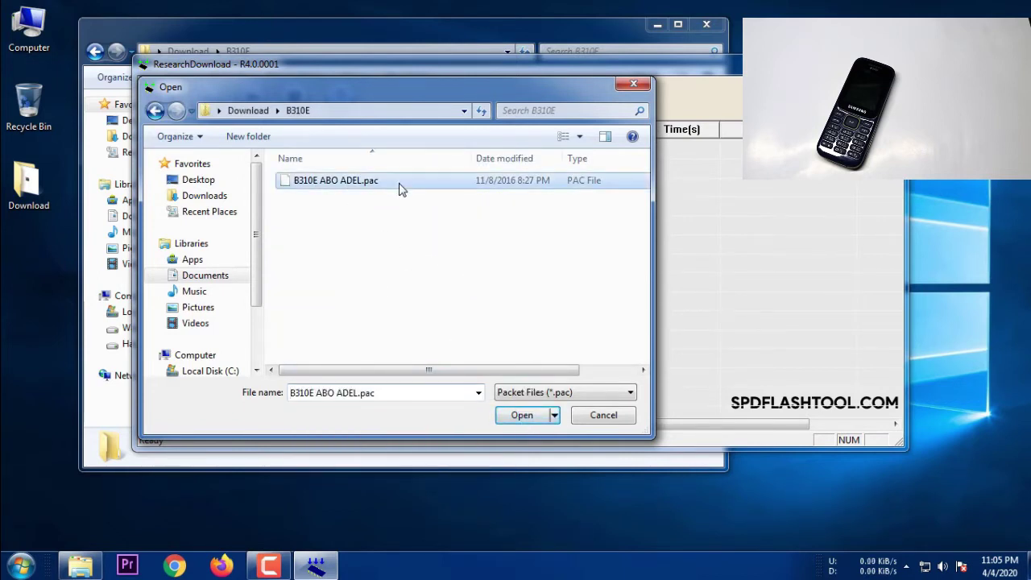
{"action": "double_click", "coordinate": [401, 189]}
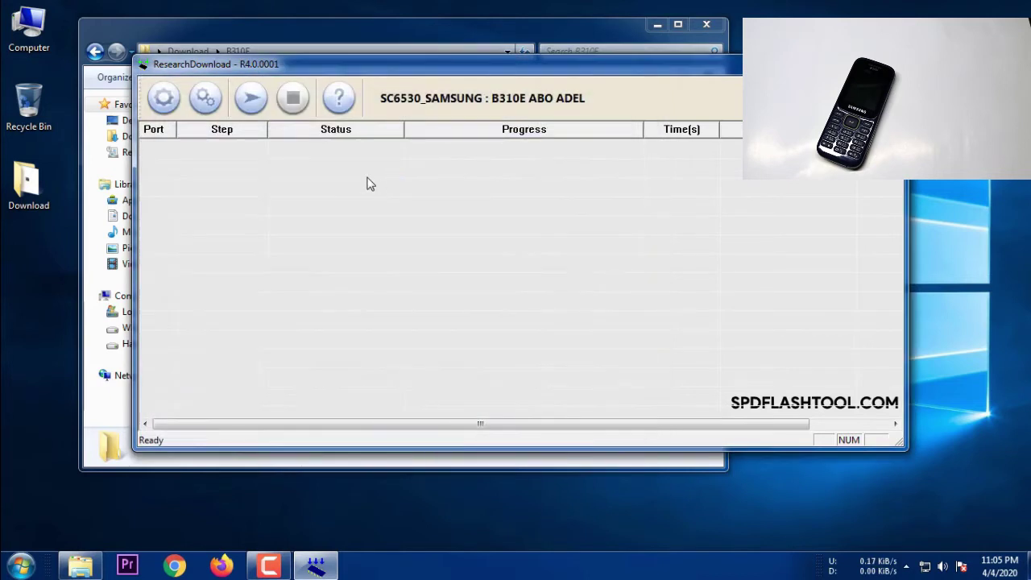
Start downloading the B310E firmware to the USB-connected phone.
{"action": "left_click", "coordinate": [252, 98]}
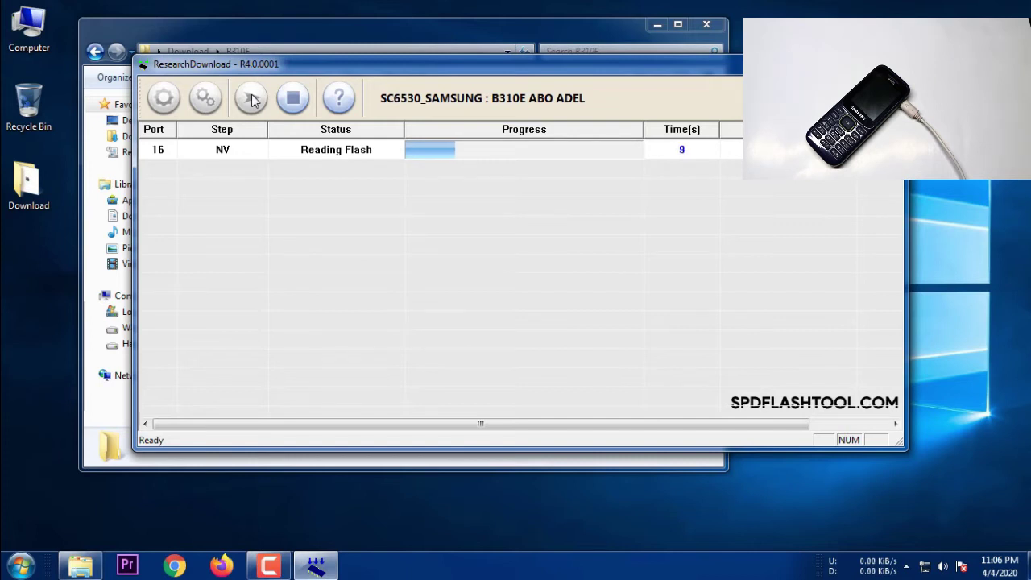
Close the leftover Explorer window while the flash continues.
{"action": "left_click", "coordinate": [701, 25]}
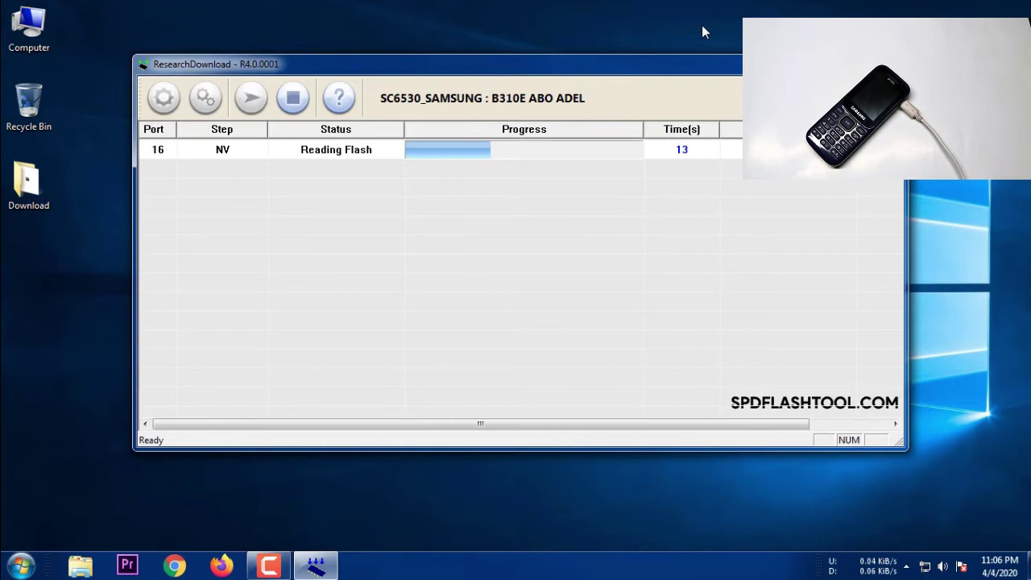